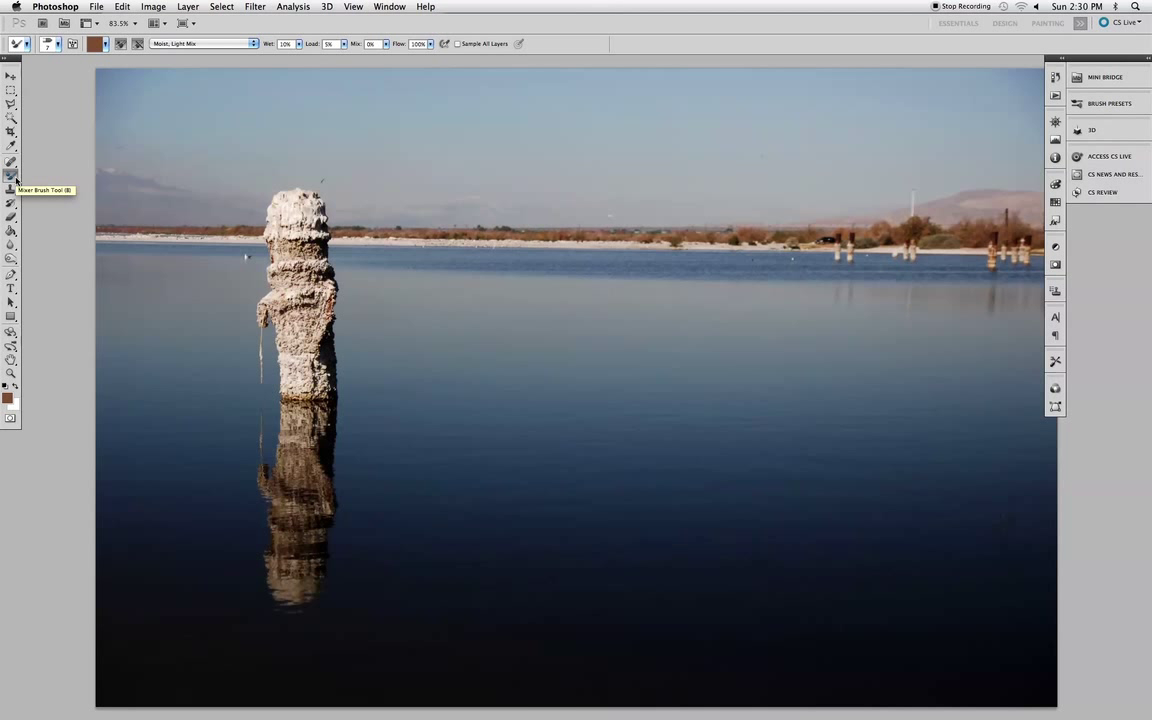
Step: Activate the Mixer Brush Tool and choose the round fan bristle tip from the brush presets
click(15, 178)
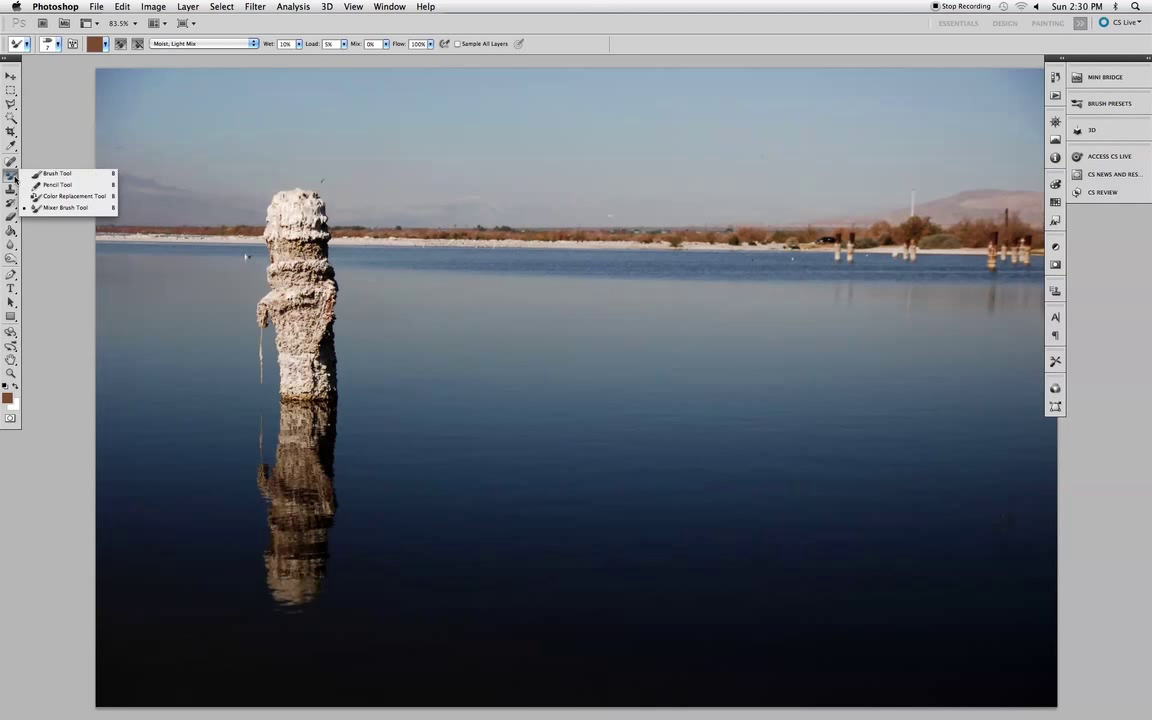
click(57, 209)
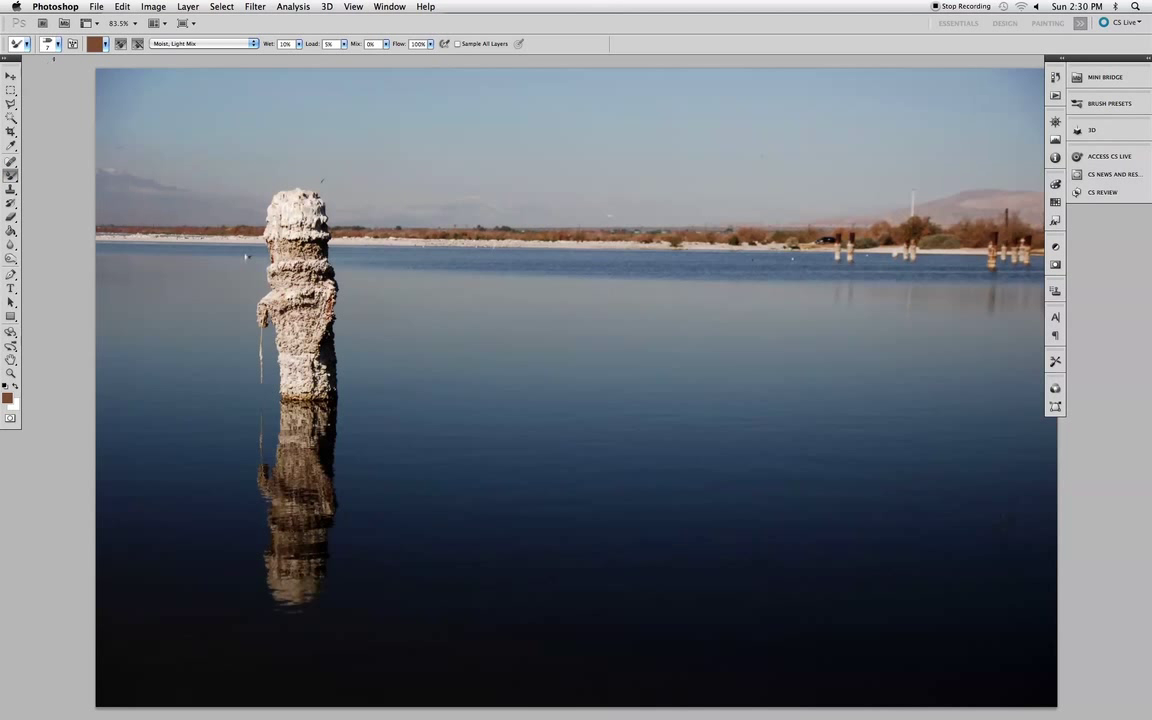
click(58, 45)
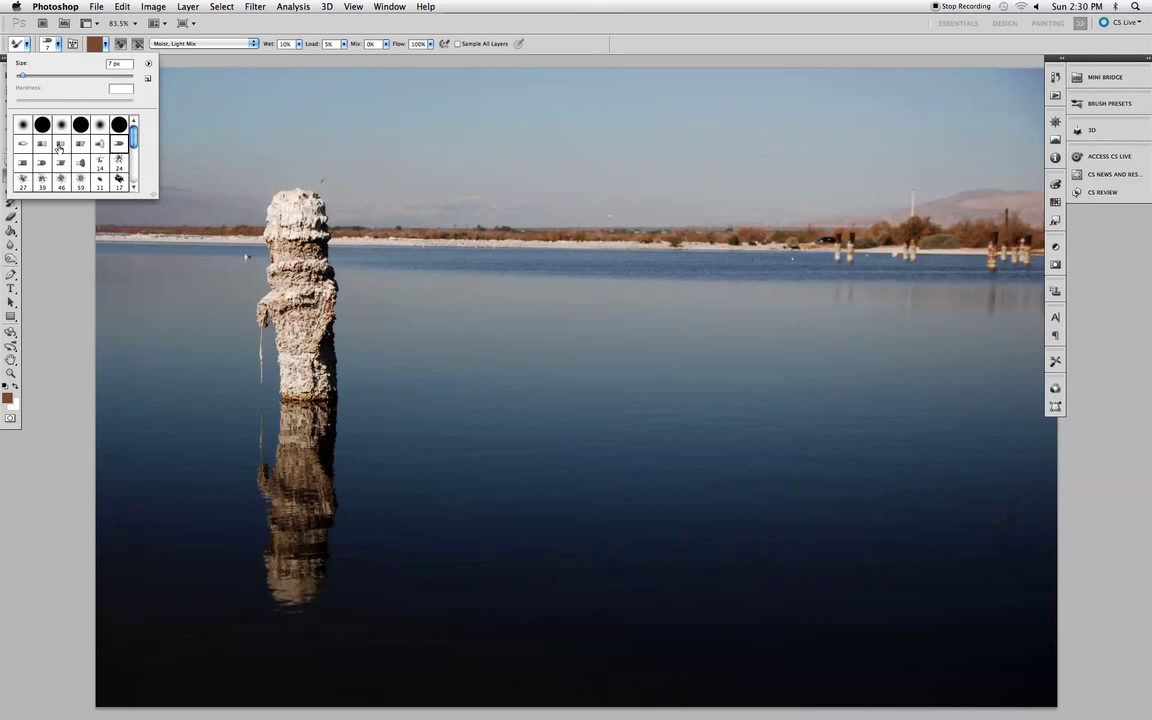
click(59, 146)
click(100, 146)
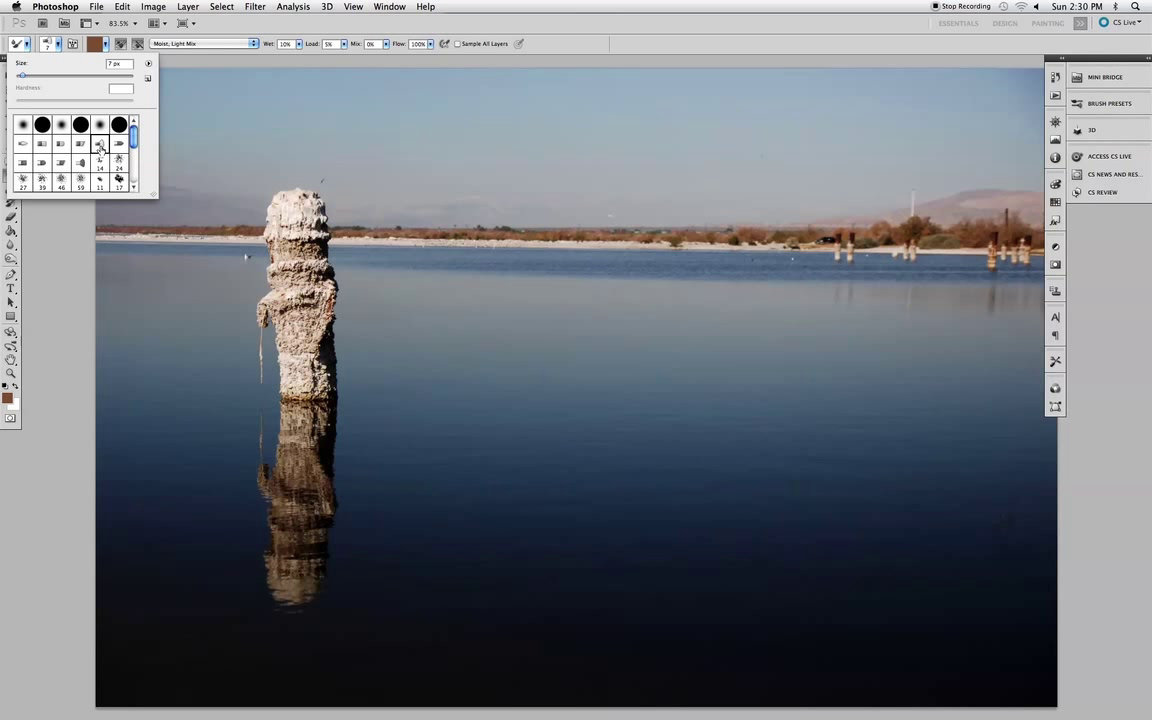
click(105, 44)
click(105, 44)
click(105, 44)
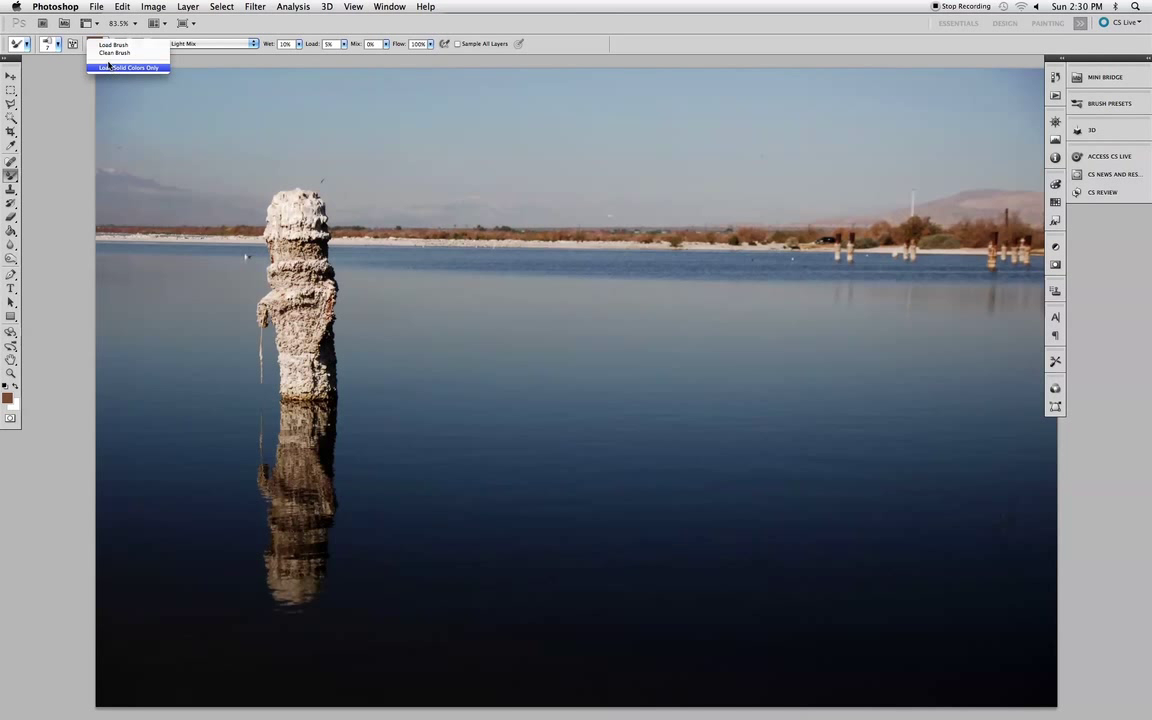
click(108, 38)
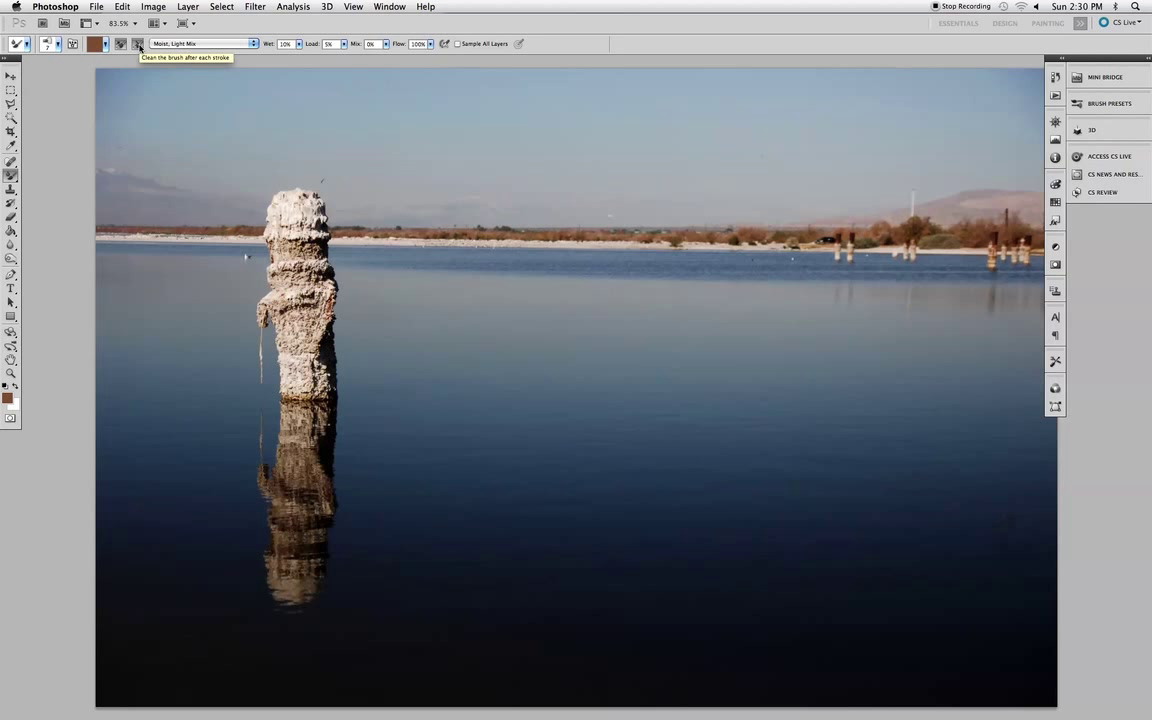
click(253, 45)
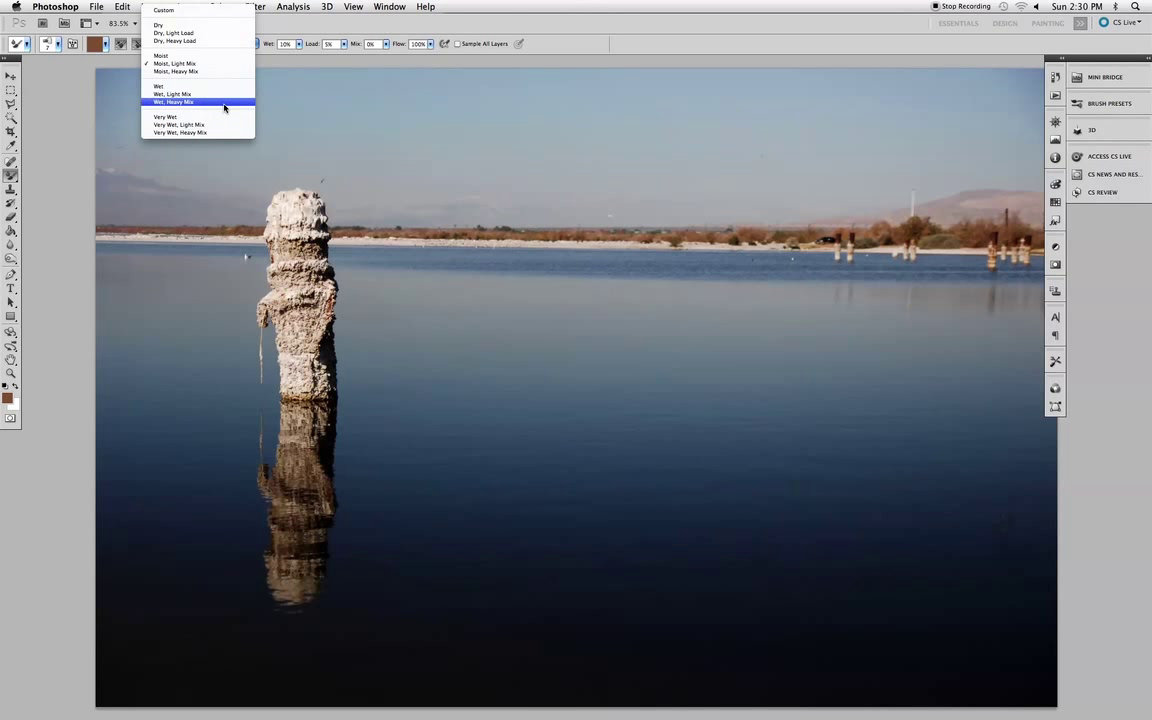
click(261, 28)
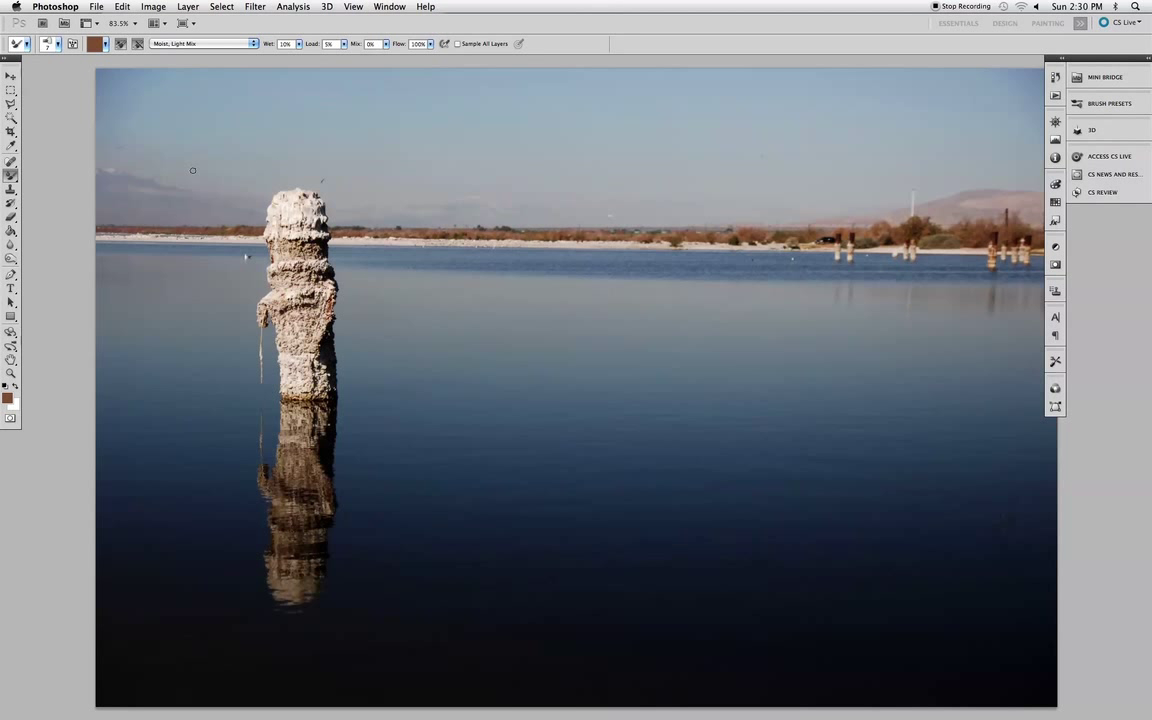
Step: Enlarge the brush to 70 px and smear brown paint along the shoreline just beside the salt-crusted post
key(bracketright)
key(bracketright)
key(bracketright)
key(bracketright)
key(bracketright)
key(bracketright)
key(bracketright)
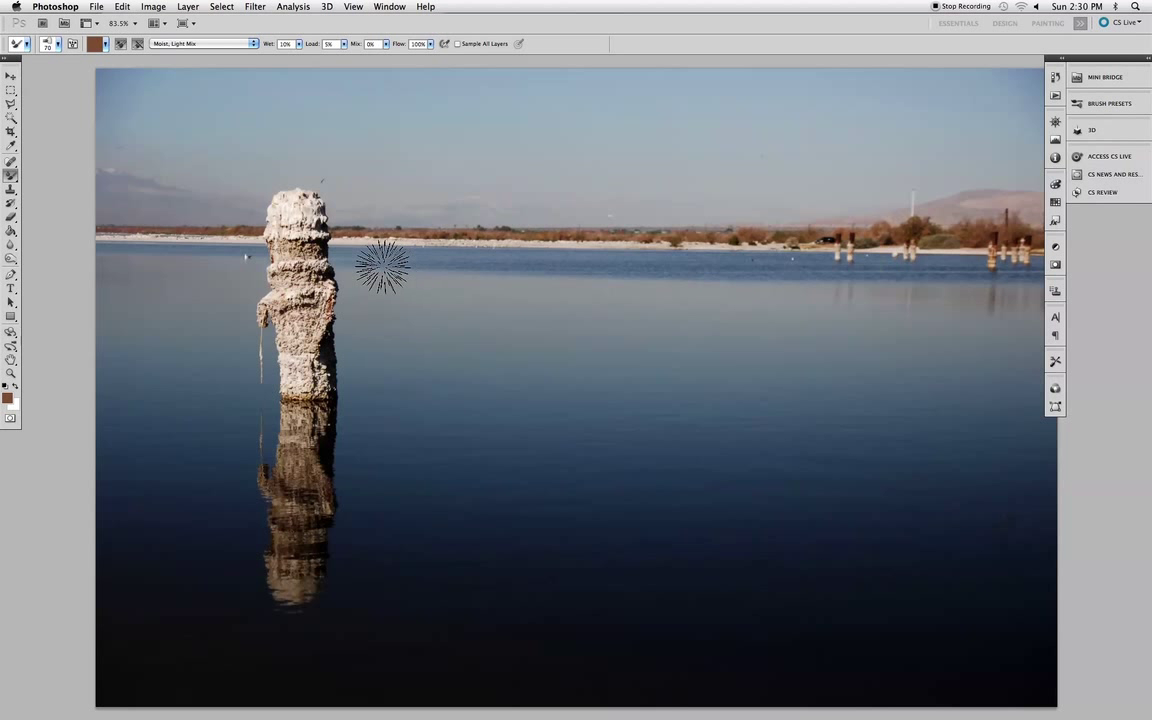
mouse_move(381, 261)
mouse_down()
mouse_move(410, 272)
mouse_move(389, 262)
mouse_move(445, 263)
mouse_move(438, 253)
mouse_move(459, 273)
mouse_move(490, 259)
mouse_move(504, 272)
mouse_move(535, 272)
mouse_move(535, 262)
mouse_move(585, 276)
mouse_move(411, 264)
mouse_move(378, 279)
mouse_move(390, 286)
mouse_move(405, 277)
mouse_move(358, 254)
mouse_move(502, 270)
mouse_up()
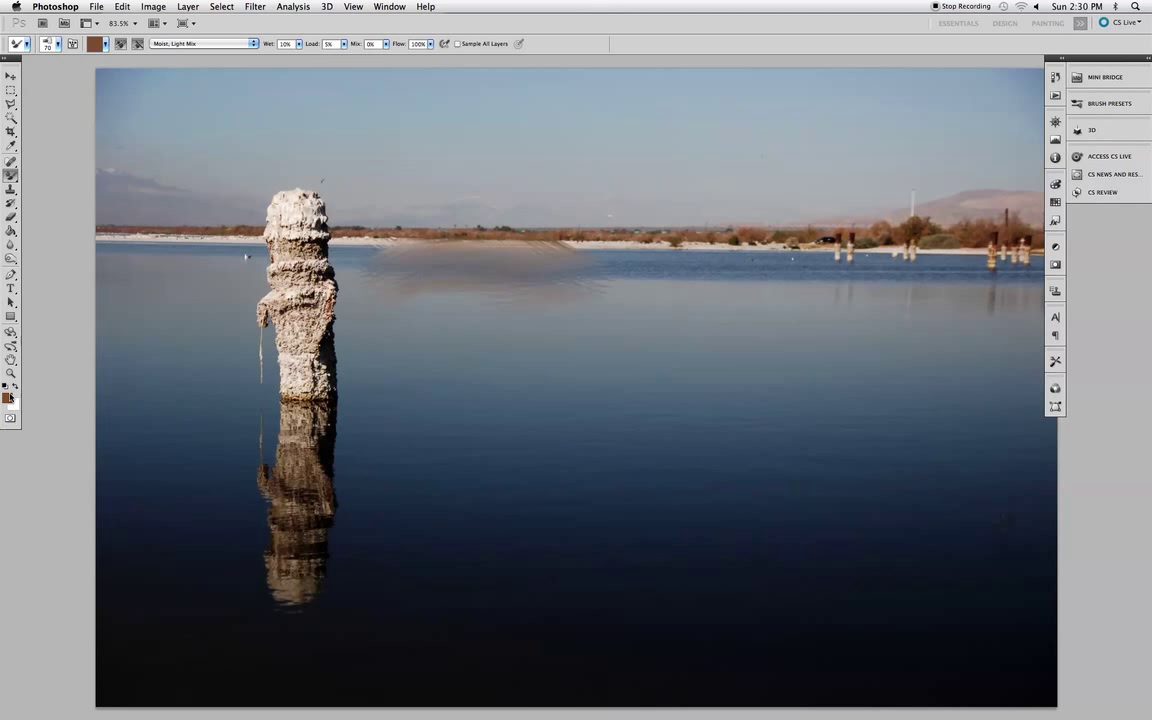
Step: Sample the blue of the water and blend it with the Mixer Brush along the shoreline on both sides of the post
key(i)
click(654, 260)
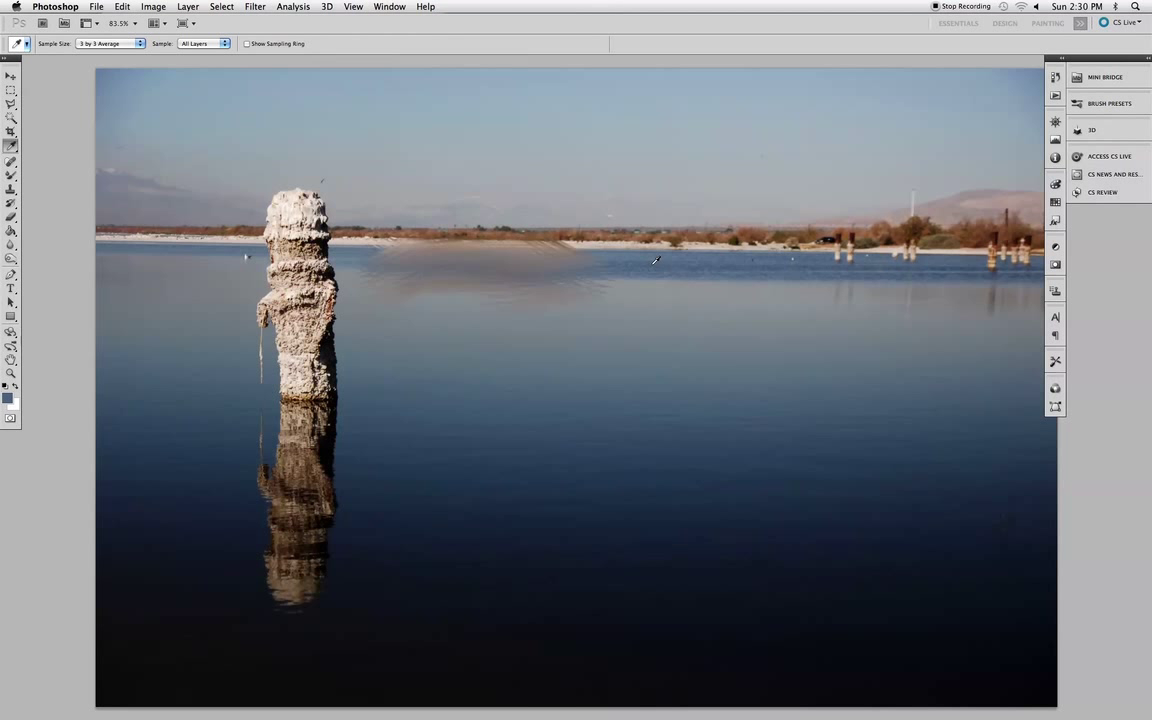
key(b)
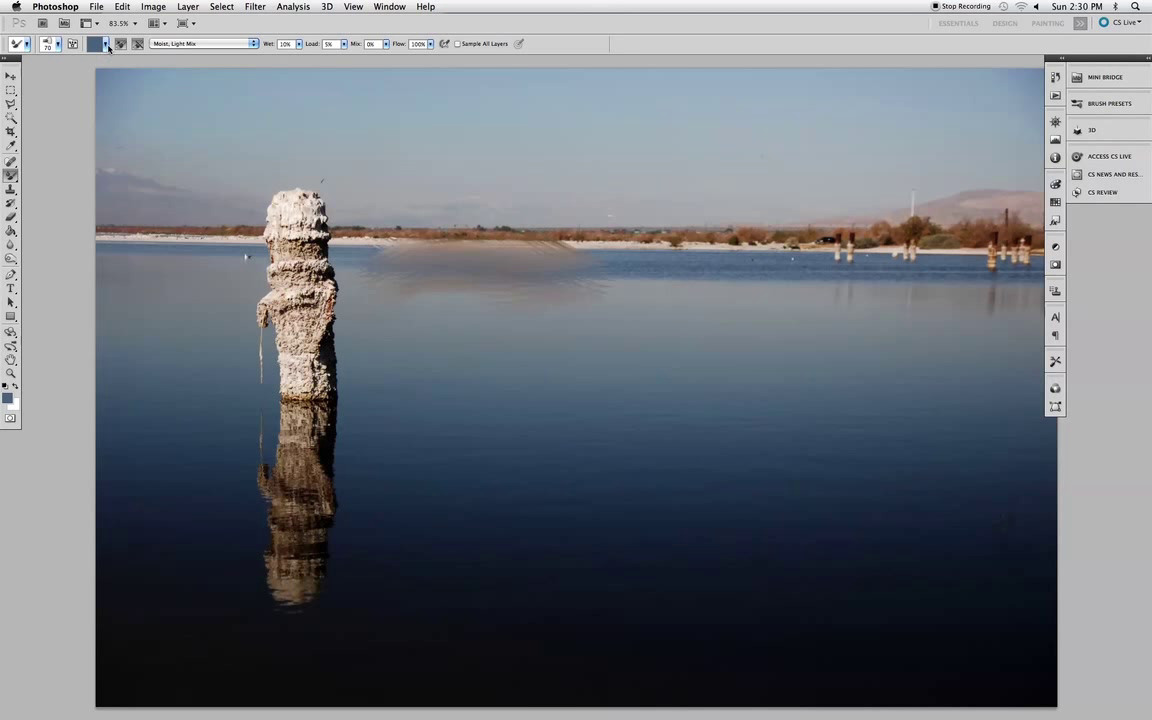
mouse_move(579, 277)
mouse_down()
mouse_move(373, 255)
mouse_move(393, 260)
mouse_up()
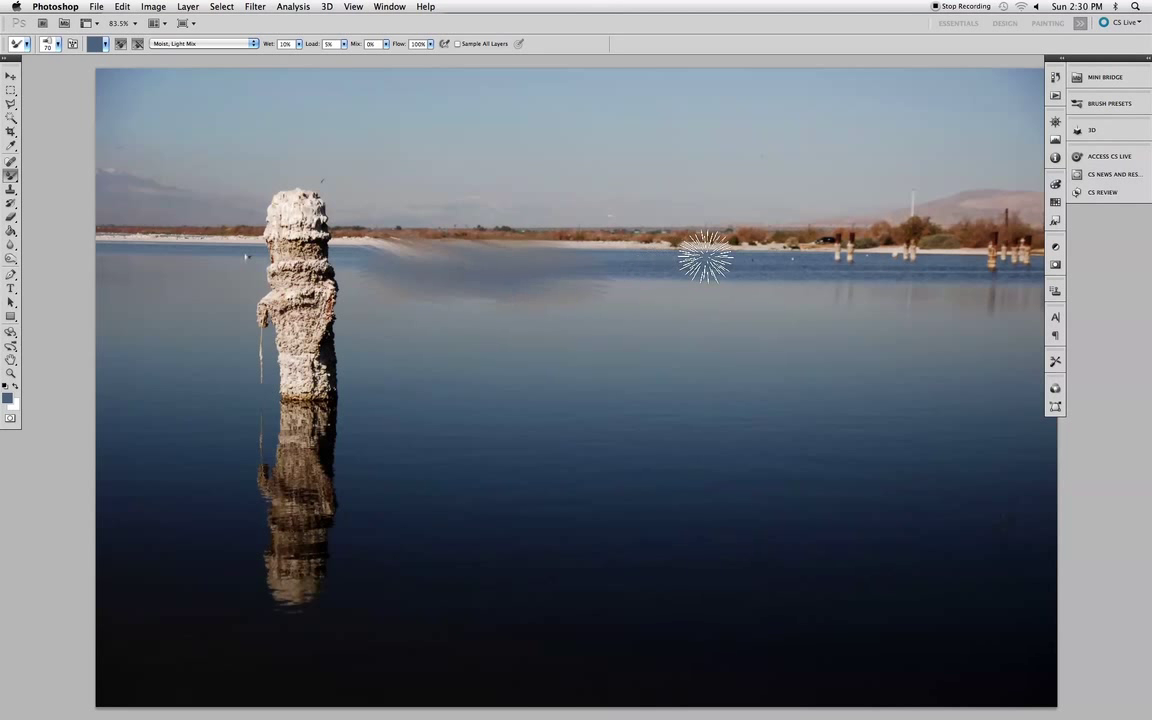
drag(752, 271, 963, 276)
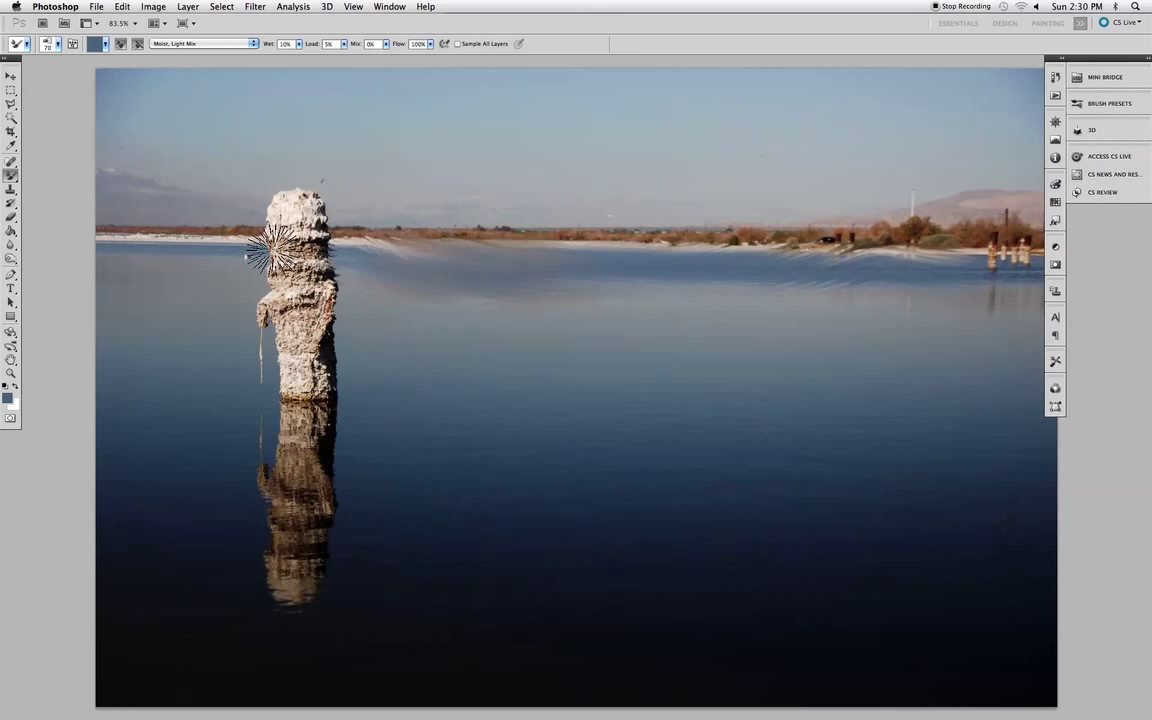
mouse_move(128, 252)
mouse_down()
mouse_move(116, 249)
mouse_move(244, 257)
mouse_move(165, 258)
mouse_up()
mouse_move(377, 256)
mouse_down()
mouse_move(476, 244)
mouse_move(627, 261)
mouse_move(774, 252)
mouse_move(843, 268)
mouse_move(987, 263)
mouse_move(969, 252)
mouse_move(1040, 268)
mouse_up()
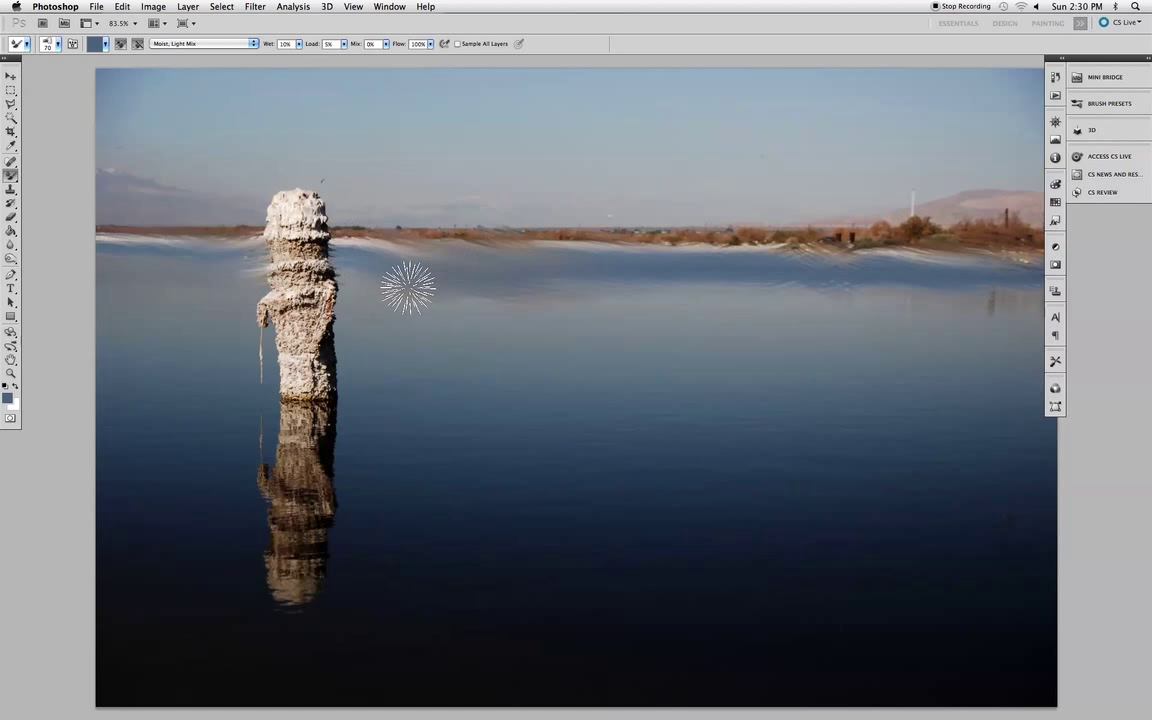
Step: Change the Mixer Brush to the flat fan bristle tip and apply the Dry, Heavy Load blending preset
click(58, 45)
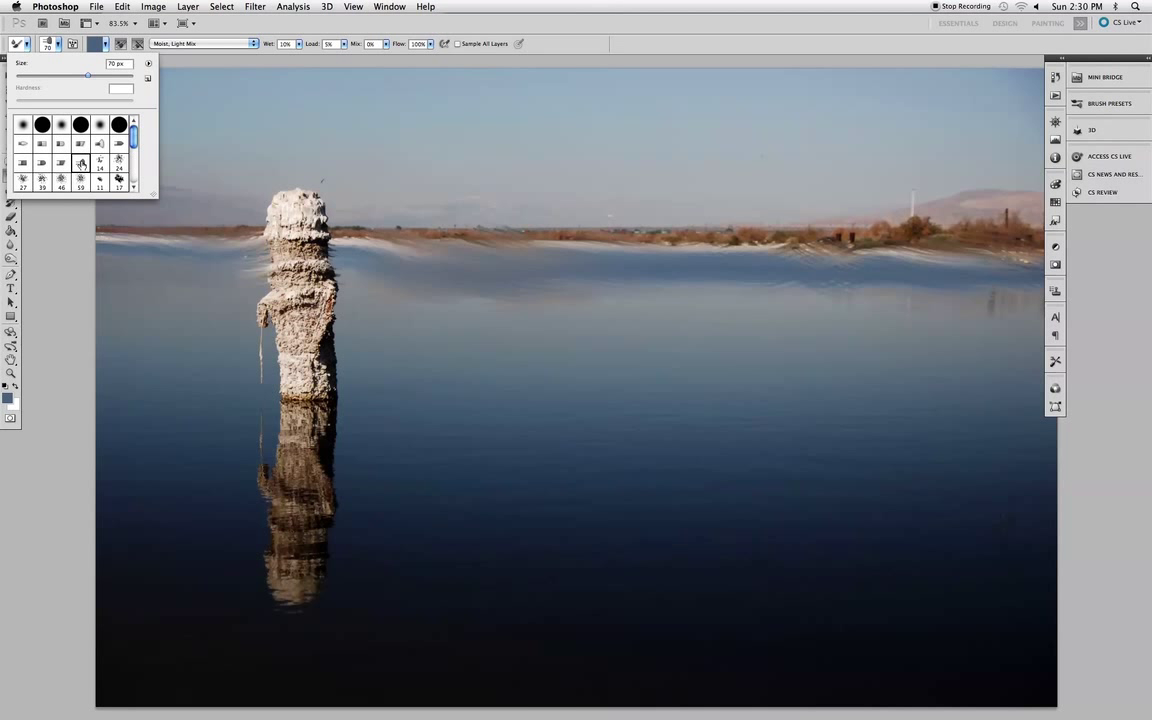
click(386, 40)
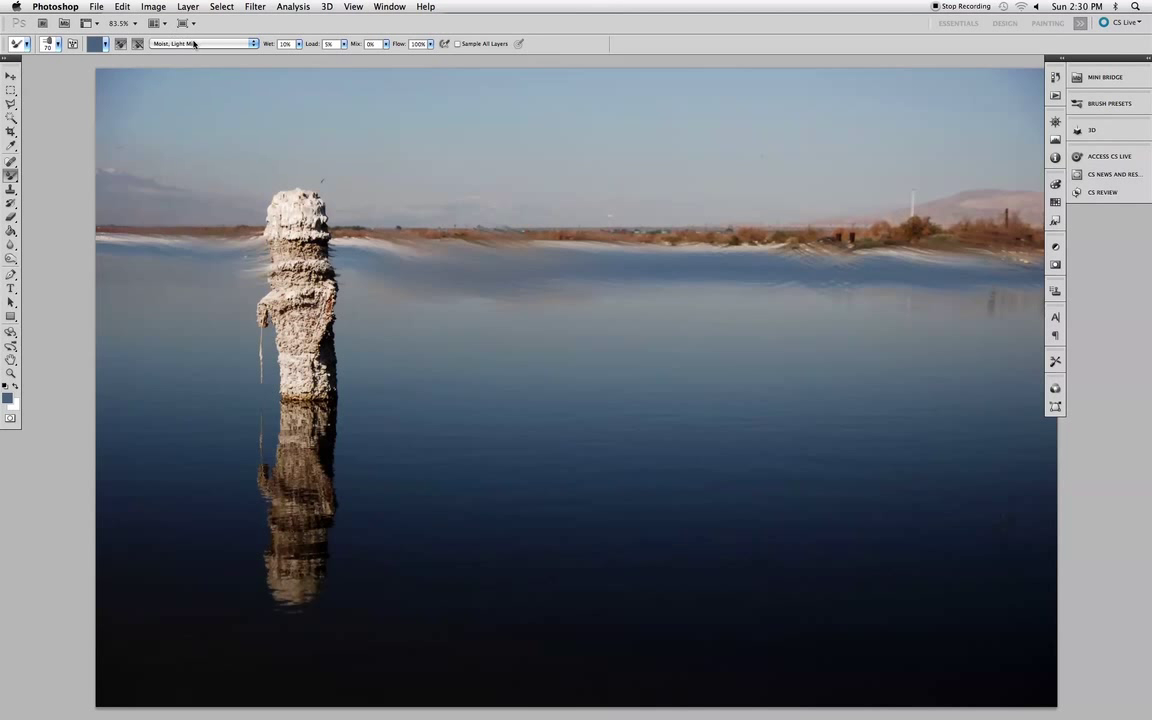
click(194, 43)
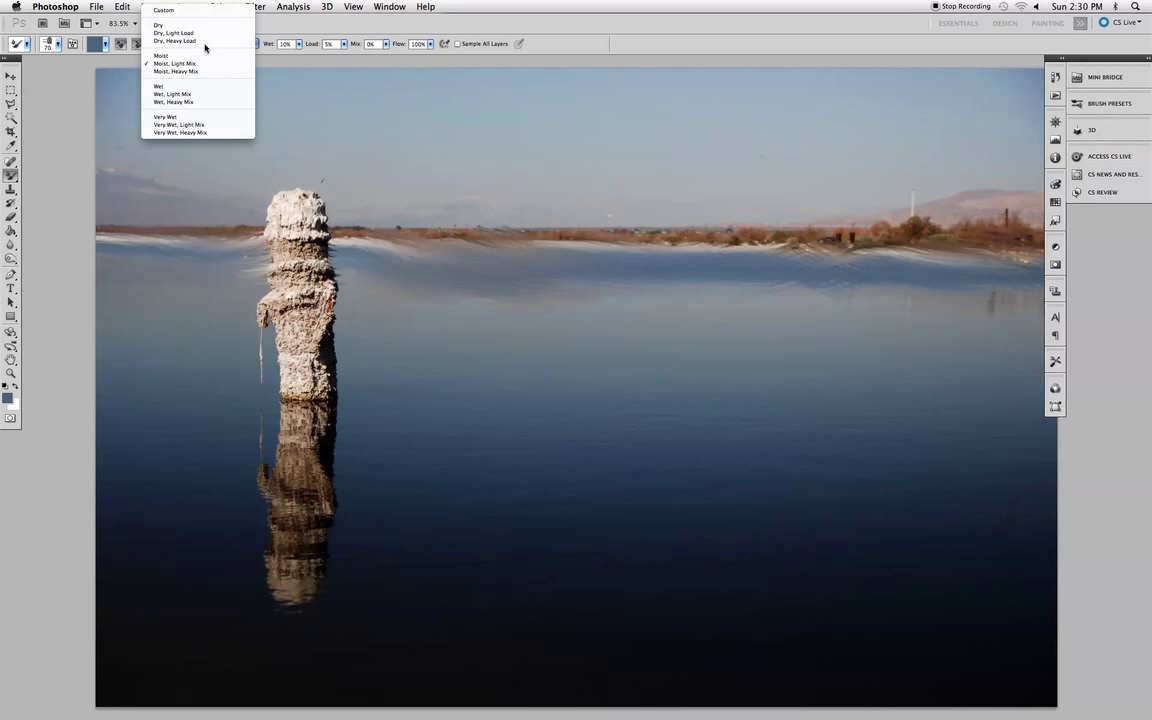
click(201, 41)
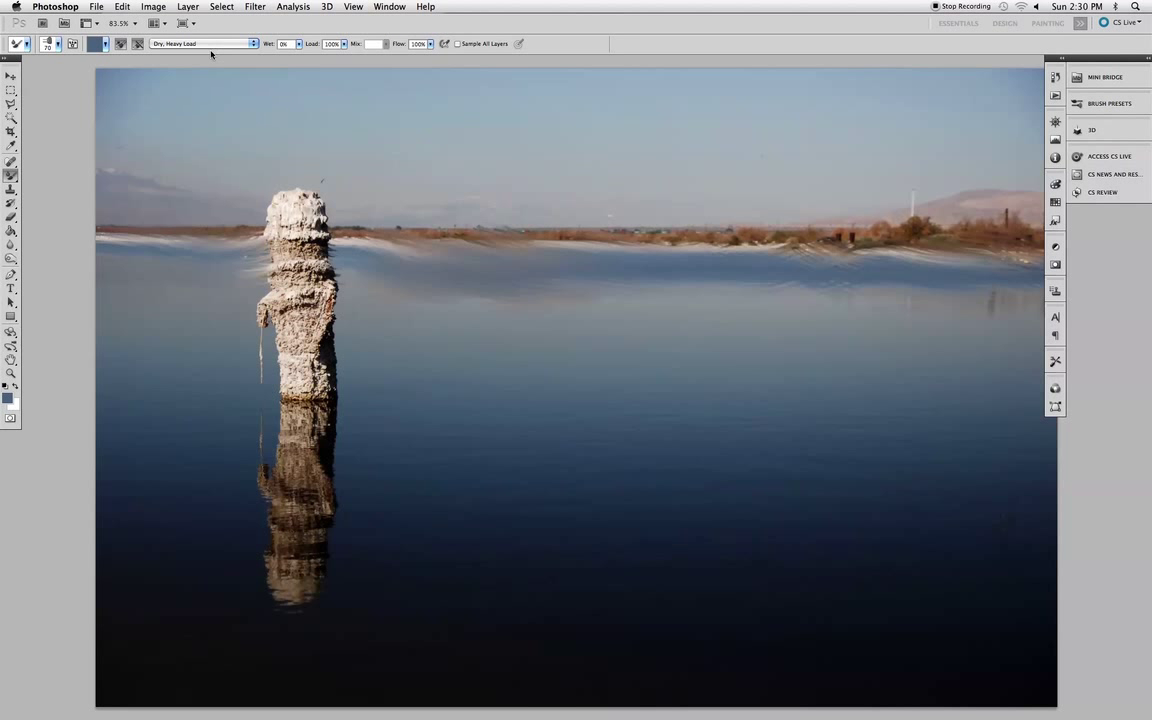
Step: Enlarge the view of the post to 223% and reduce the Mixer Brush size to 10 px
drag(291, 243, 341, 310)
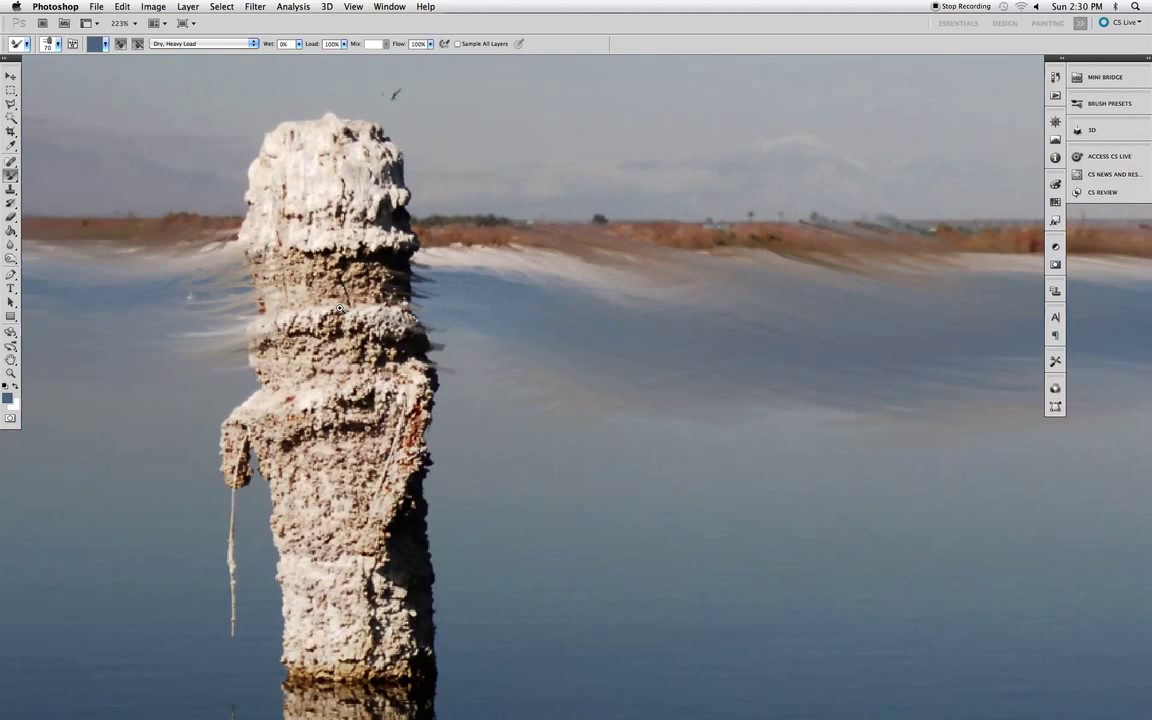
click(11, 373)
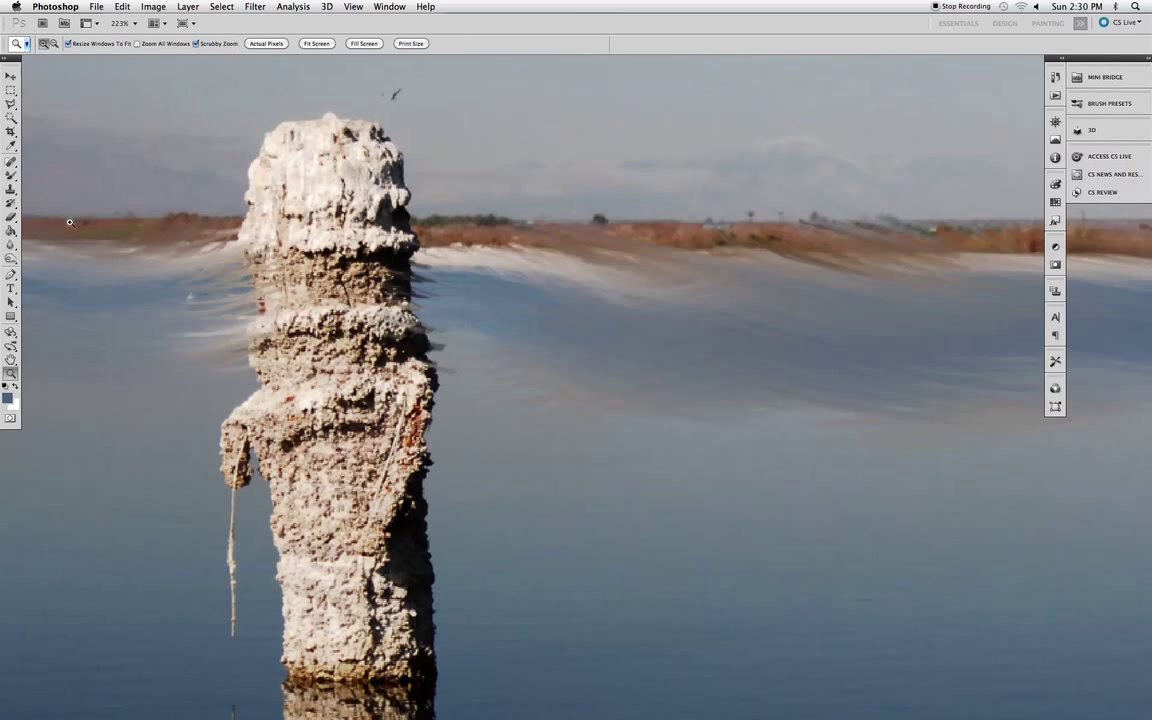
click(12, 176)
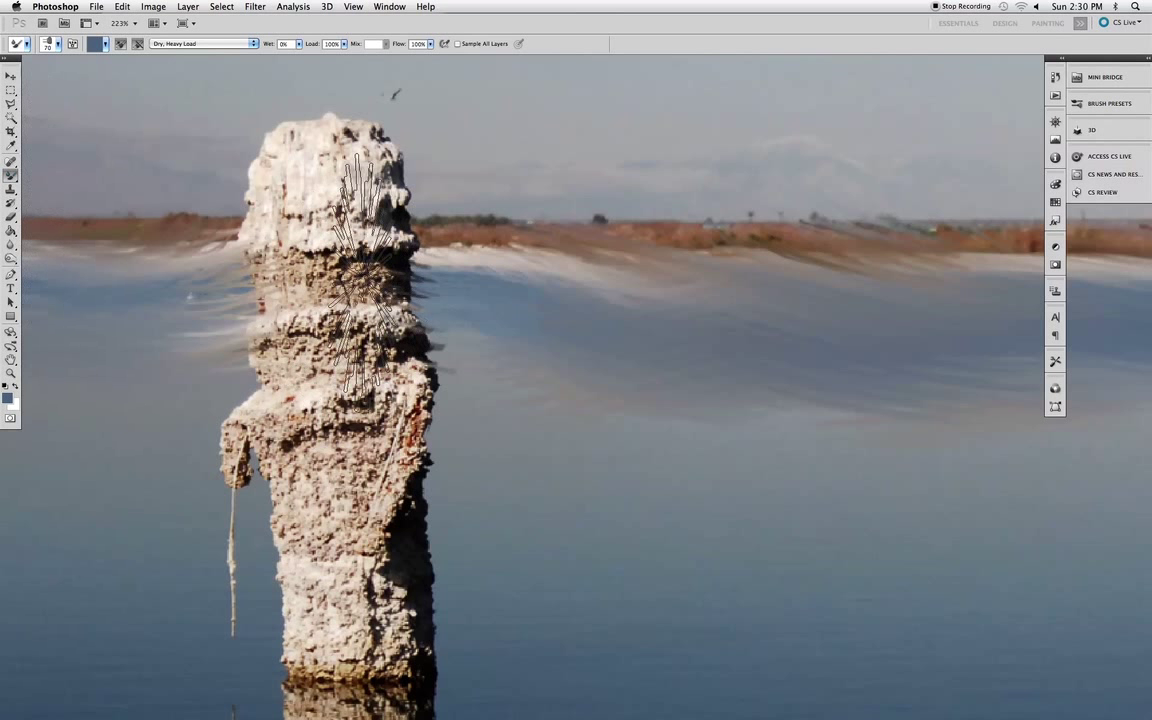
key(bracketleft)
key(bracketleft)
key(bracketleft)
key(bracketleft)
key(bracketleft)
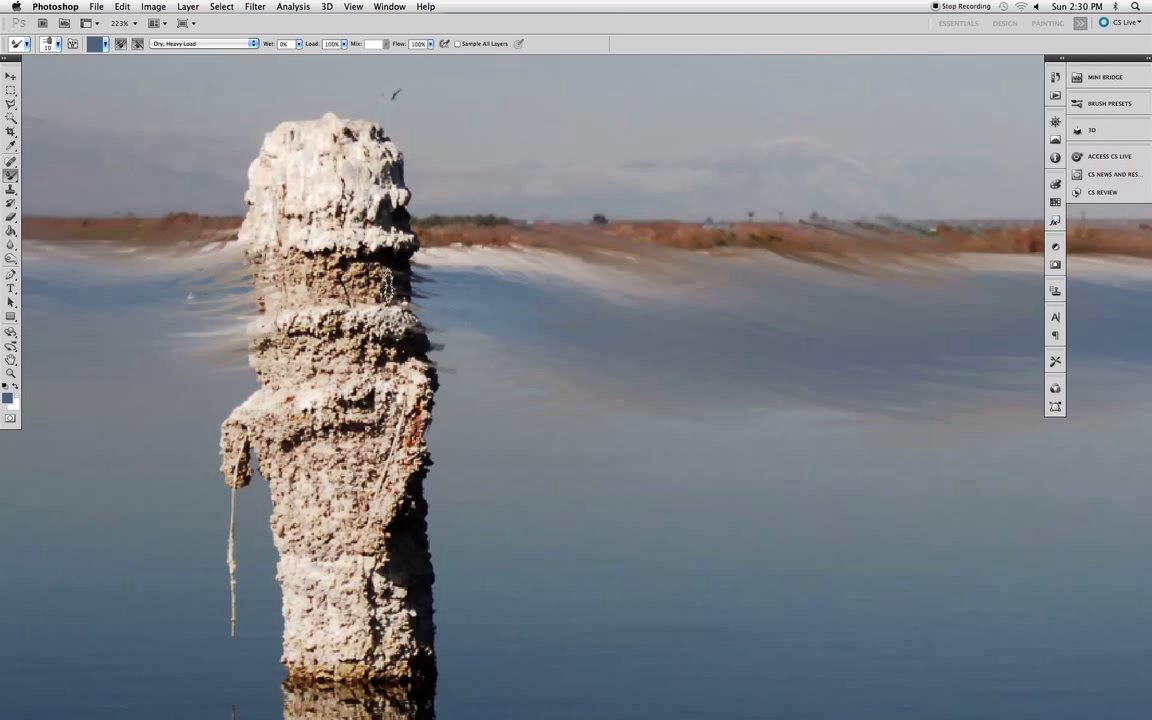
Step: Try a blue dab on the dark band below the post's cap and undo it
mouse_move(386, 275)
mouse_down()
mouse_move(384, 265)
mouse_move(394, 280)
mouse_up()
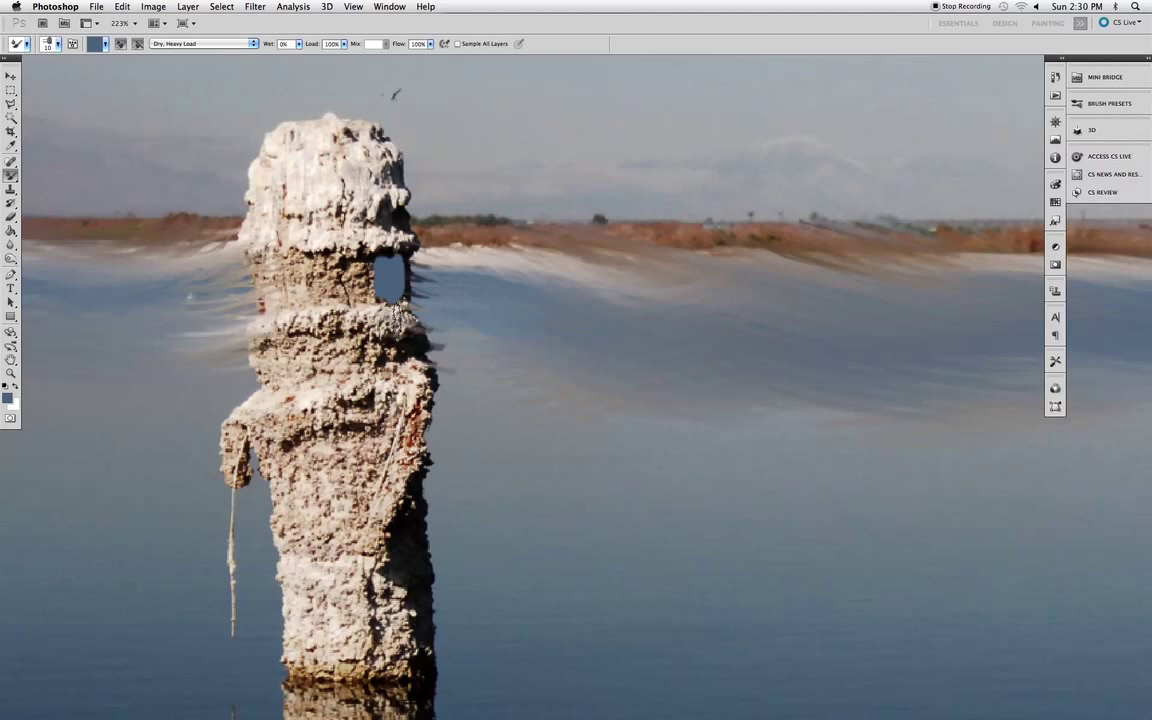
key(super+z)
Step: Sample tan from the post and paint a solid patch over the dark band below its cap
key(i)
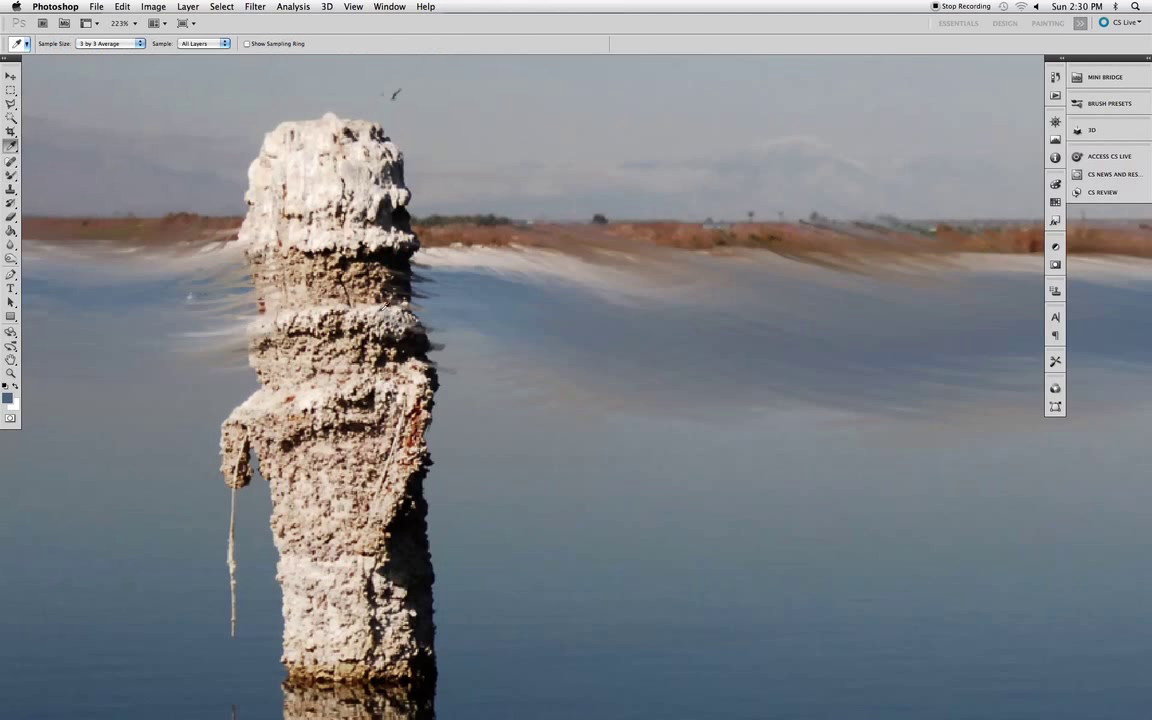
click(368, 268)
key(b)
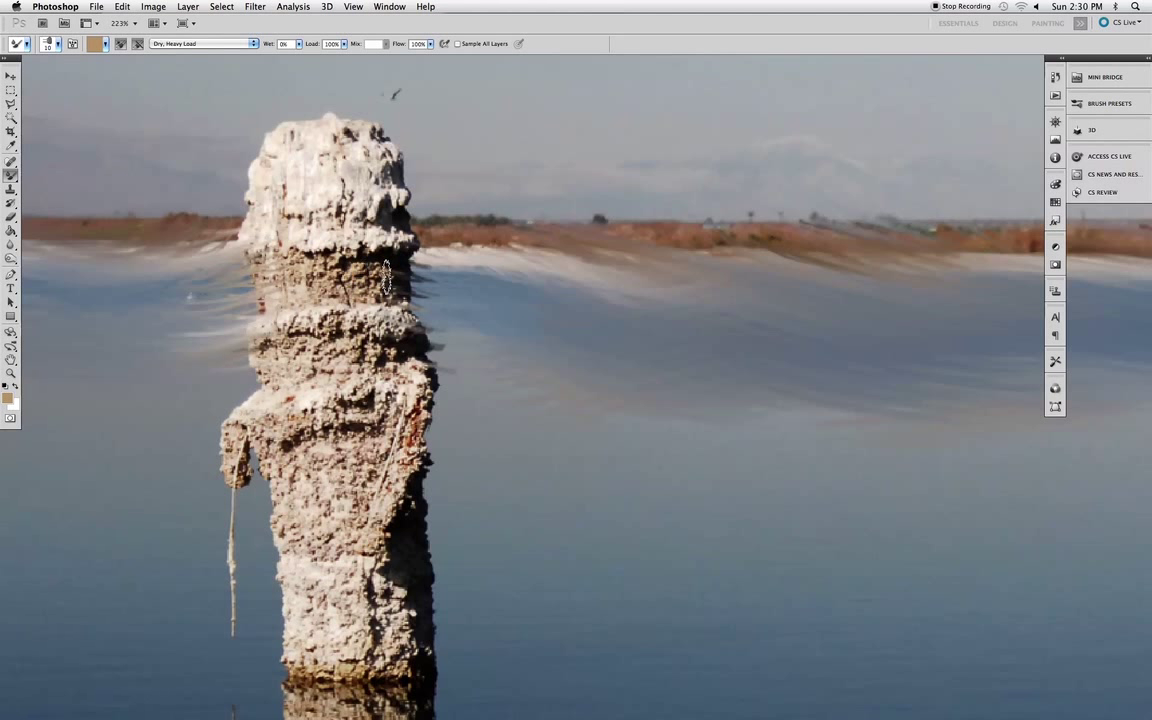
mouse_move(397, 280)
mouse_down()
mouse_move(340, 283)
mouse_move(356, 277)
mouse_up()
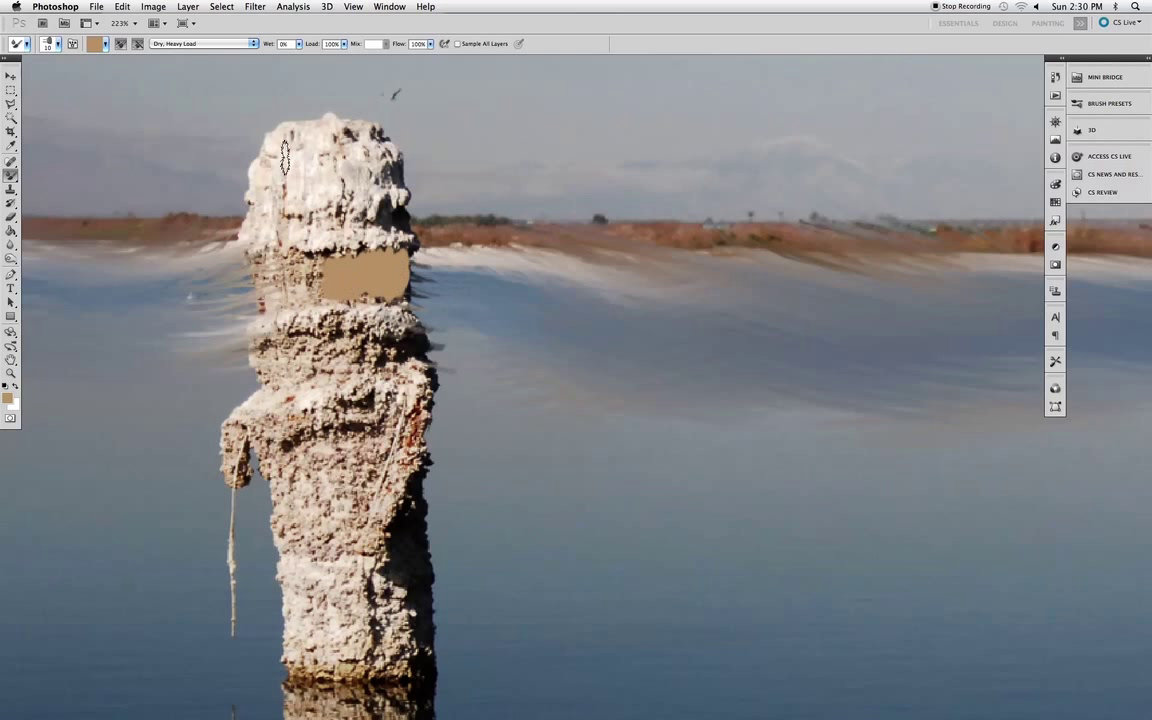
Step: Apply the Moist, Light Mix preset and blend paint over the post's rough texture below the tan patch
click(227, 44)
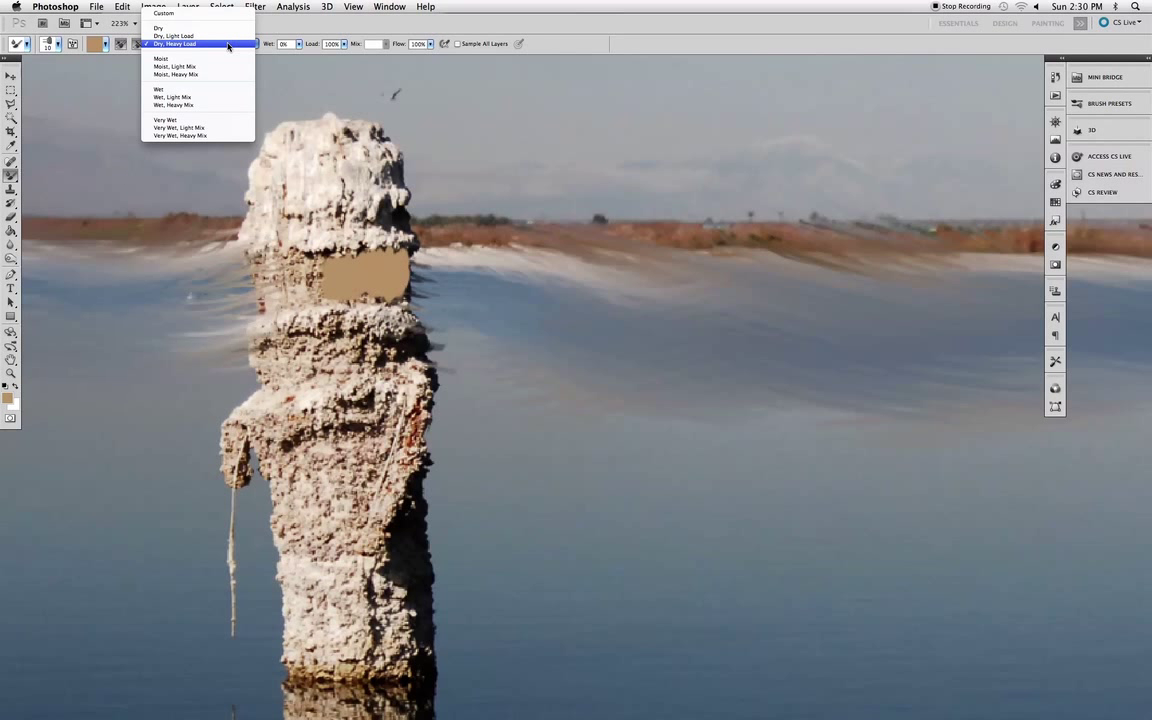
click(228, 66)
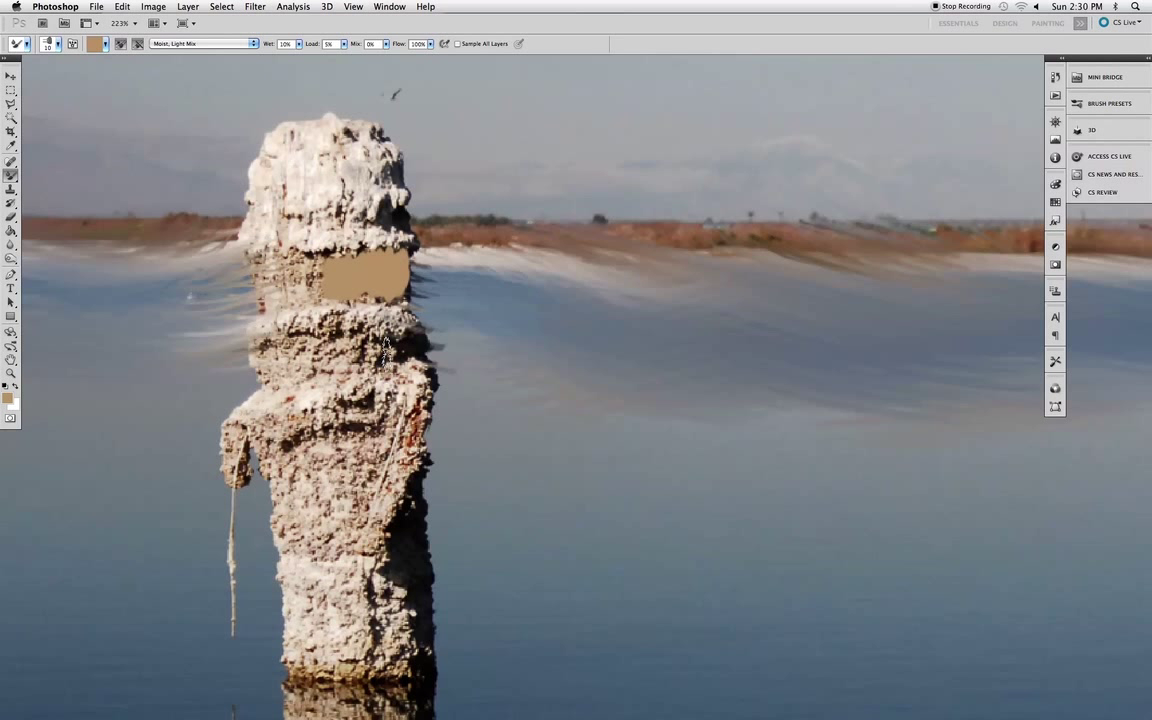
mouse_move(380, 356)
mouse_down()
mouse_move(300, 357)
mouse_move(335, 337)
mouse_move(418, 350)
mouse_up()
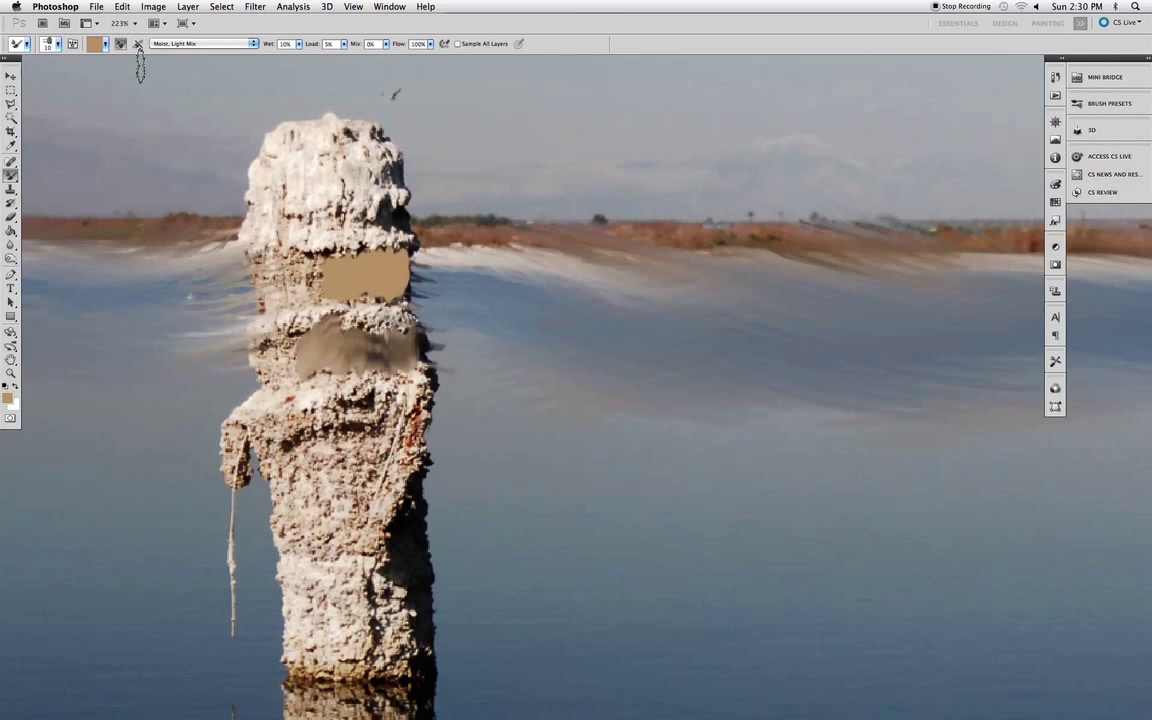
Step: Turn off cleaning the brush after each stroke and blend more paint over the post's middle and cap
mouse_move(351, 363)
mouse_down()
mouse_move(292, 320)
mouse_move(306, 314)
mouse_move(352, 346)
mouse_move(330, 315)
mouse_move(352, 306)
mouse_move(334, 298)
mouse_move(349, 330)
mouse_move(355, 292)
mouse_move(373, 284)
mouse_move(390, 315)
mouse_move(330, 290)
mouse_move(278, 288)
mouse_move(326, 320)
mouse_move(283, 340)
mouse_move(292, 350)
mouse_move(255, 340)
mouse_move(354, 362)
mouse_move(372, 340)
mouse_up()
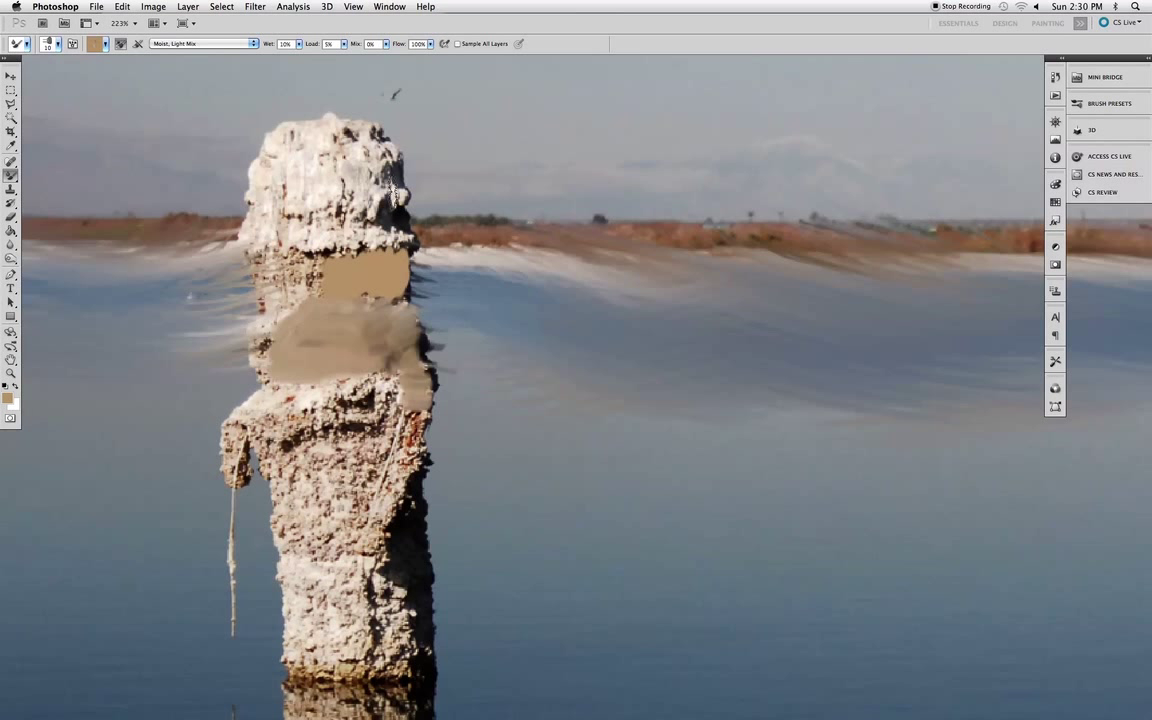
mouse_move(380, 180)
mouse_down()
mouse_move(348, 160)
mouse_move(335, 182)
mouse_move(382, 195)
mouse_up()
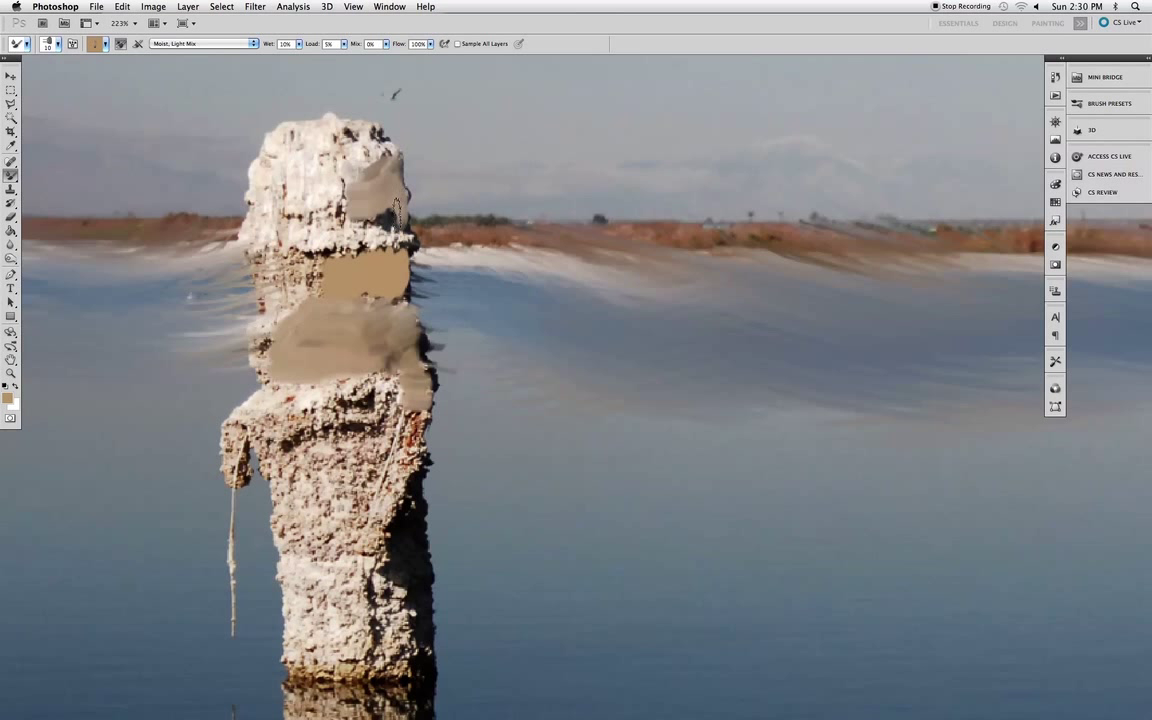
mouse_move(384, 205)
mouse_down()
mouse_move(372, 215)
mouse_move(278, 186)
mouse_up()
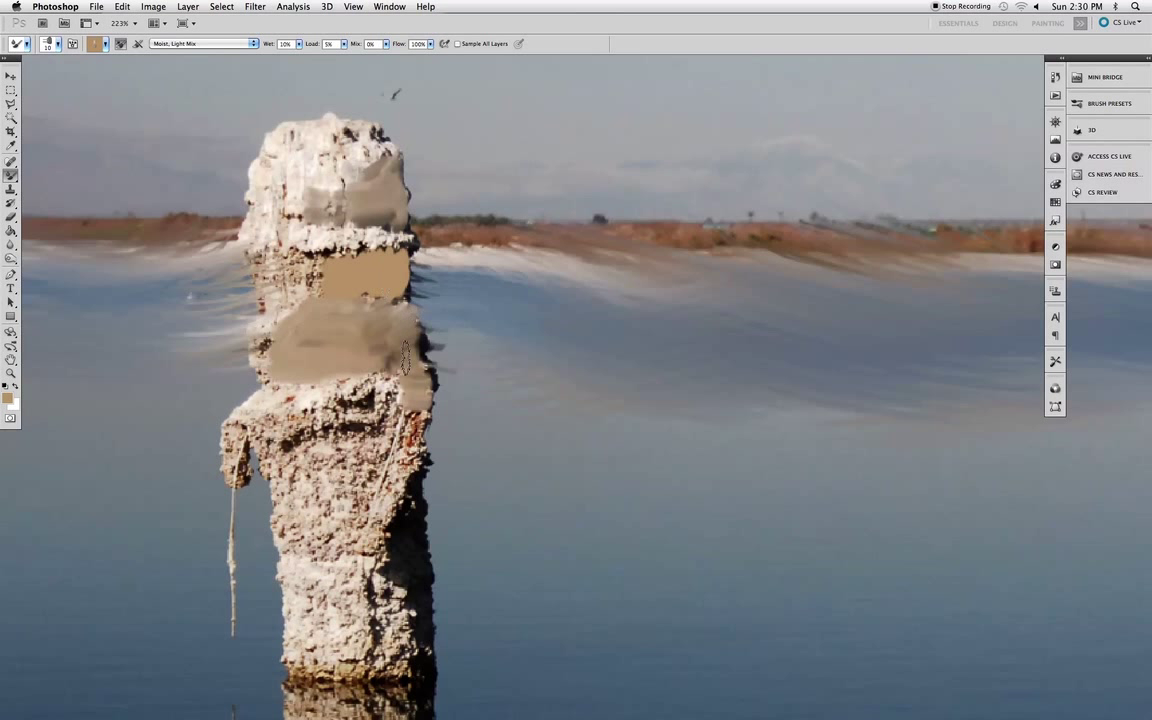
key(super+0)
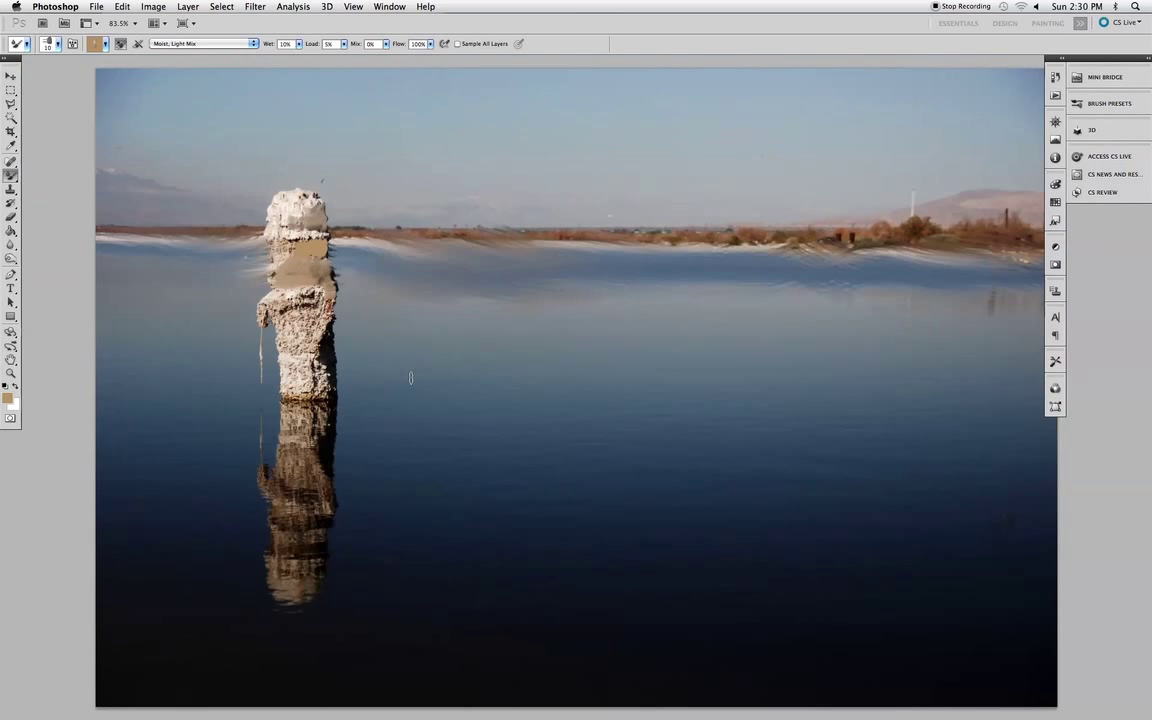